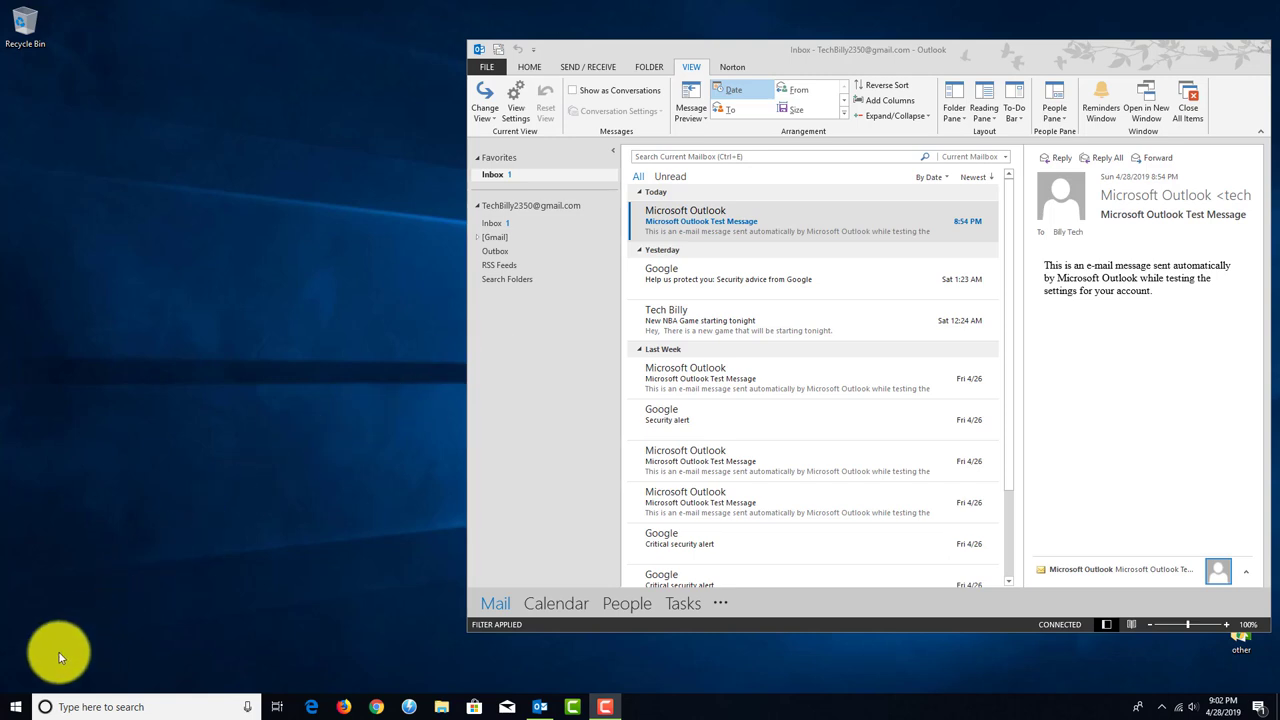
Step: Open Settings at the Ease of Access Display page and drag Outlook to the right edge
{"action": "left_click", "coordinate": [15, 706]}
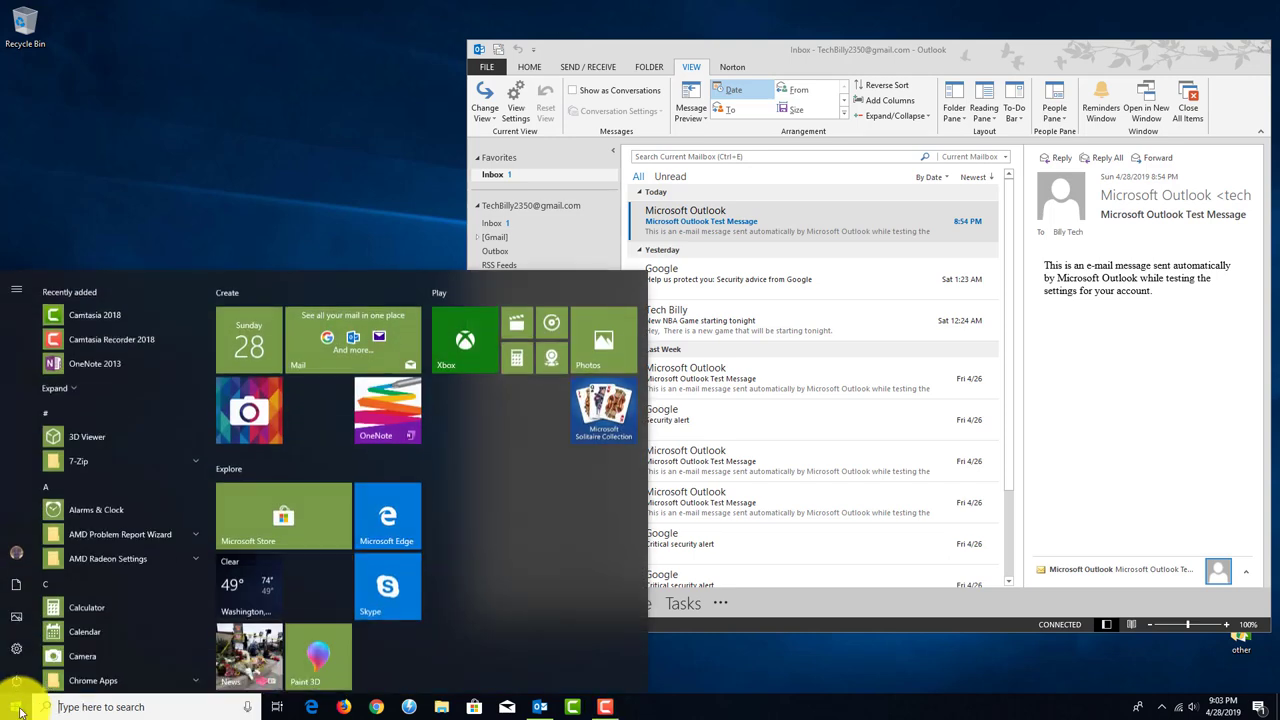
{"action": "left_click", "coordinate": [16, 650]}
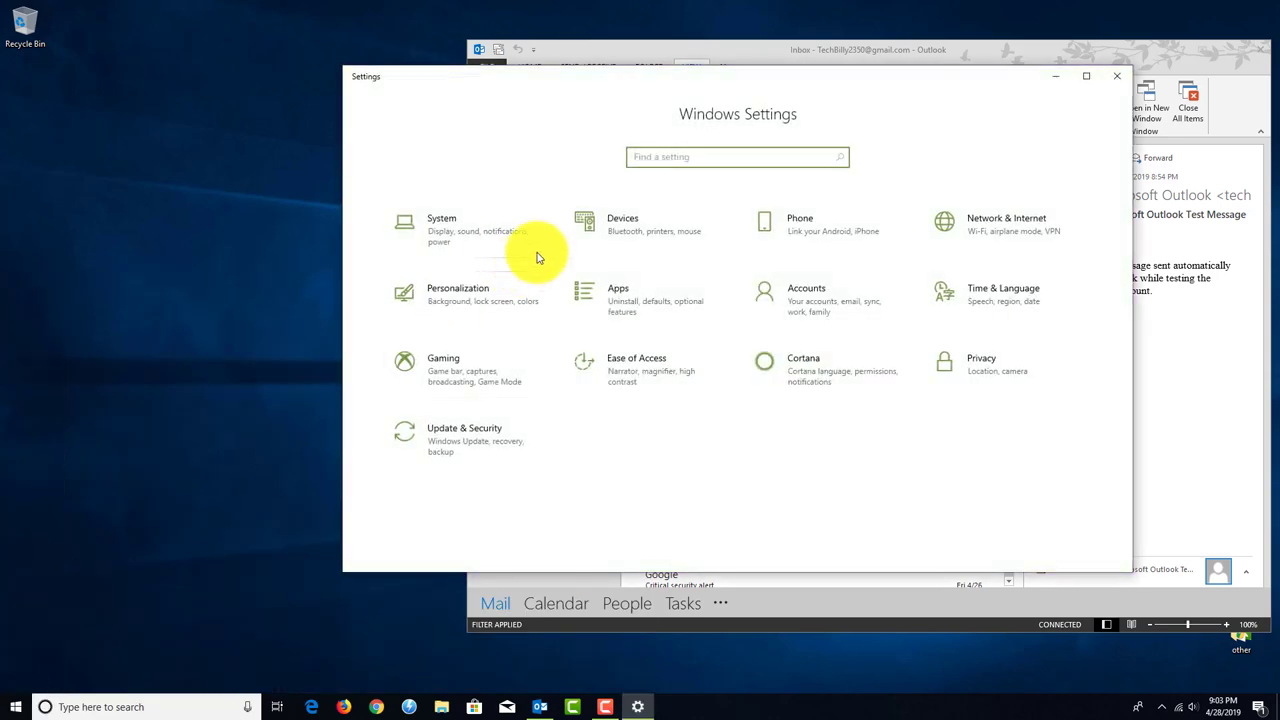
{"action": "left_click_drag", "start_coordinate": [710, 86], "coordinate": [398, 97]}
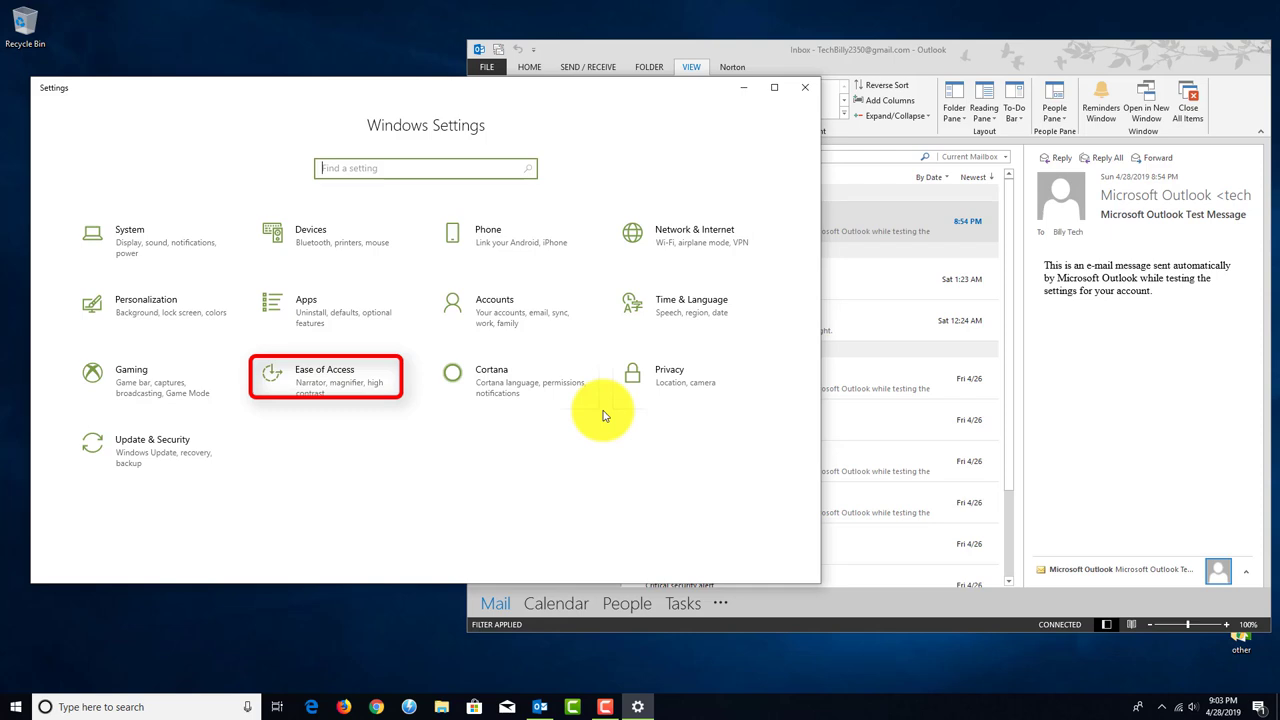
{"action": "left_click", "coordinate": [343, 380]}
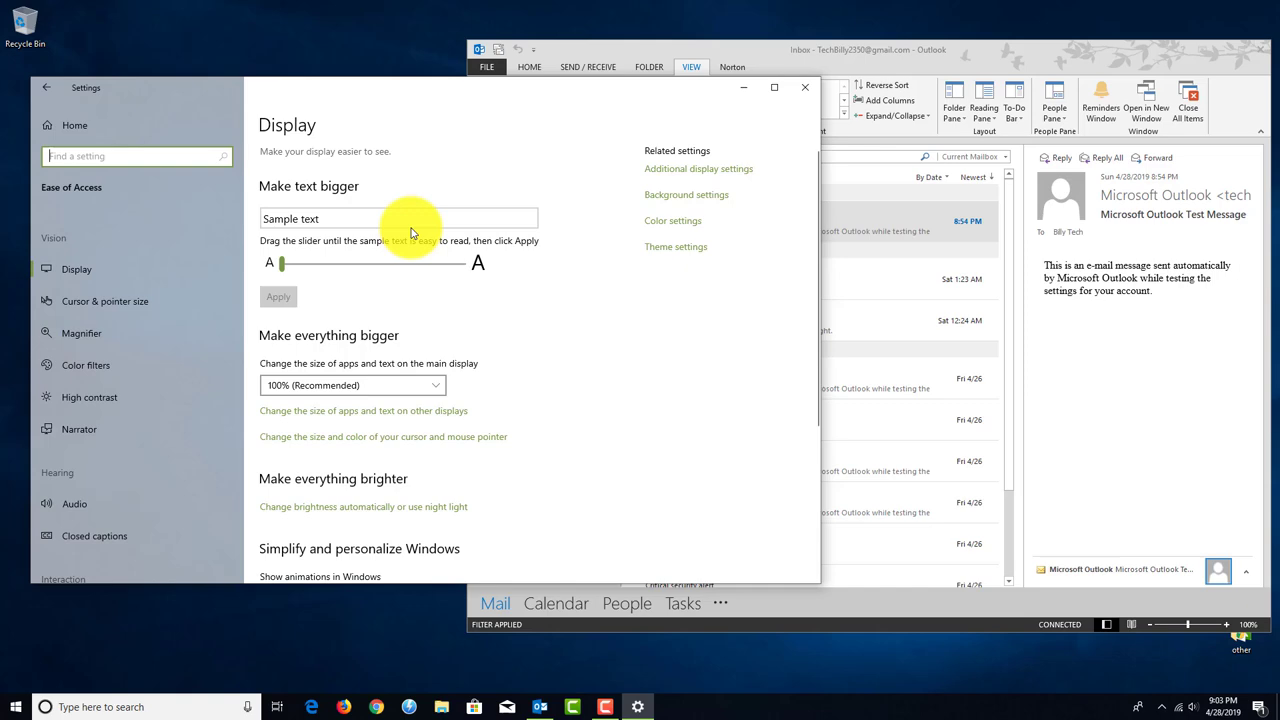
{"action": "left_click_drag", "start_coordinate": [829, 50], "coordinate": [1275, 60]}
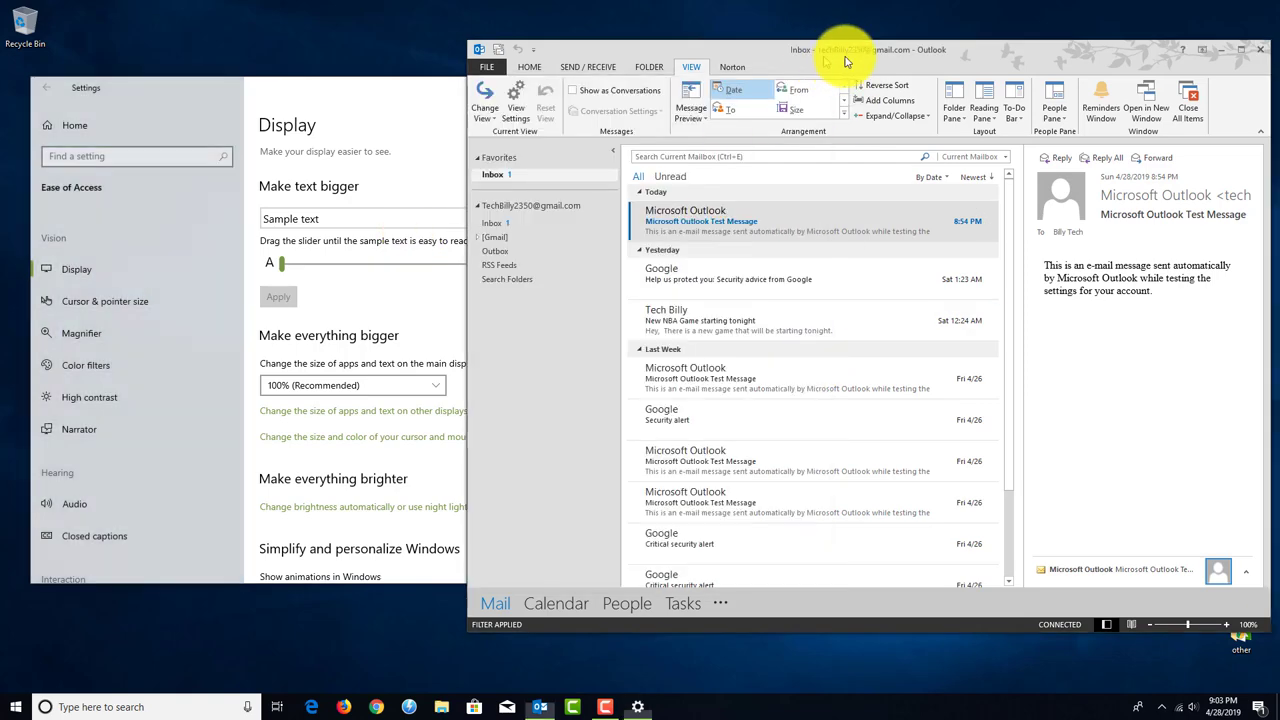
Step: Snap the Settings window into the left half of the screen beside Outlook
{"action": "left_click", "coordinate": [376, 248]}
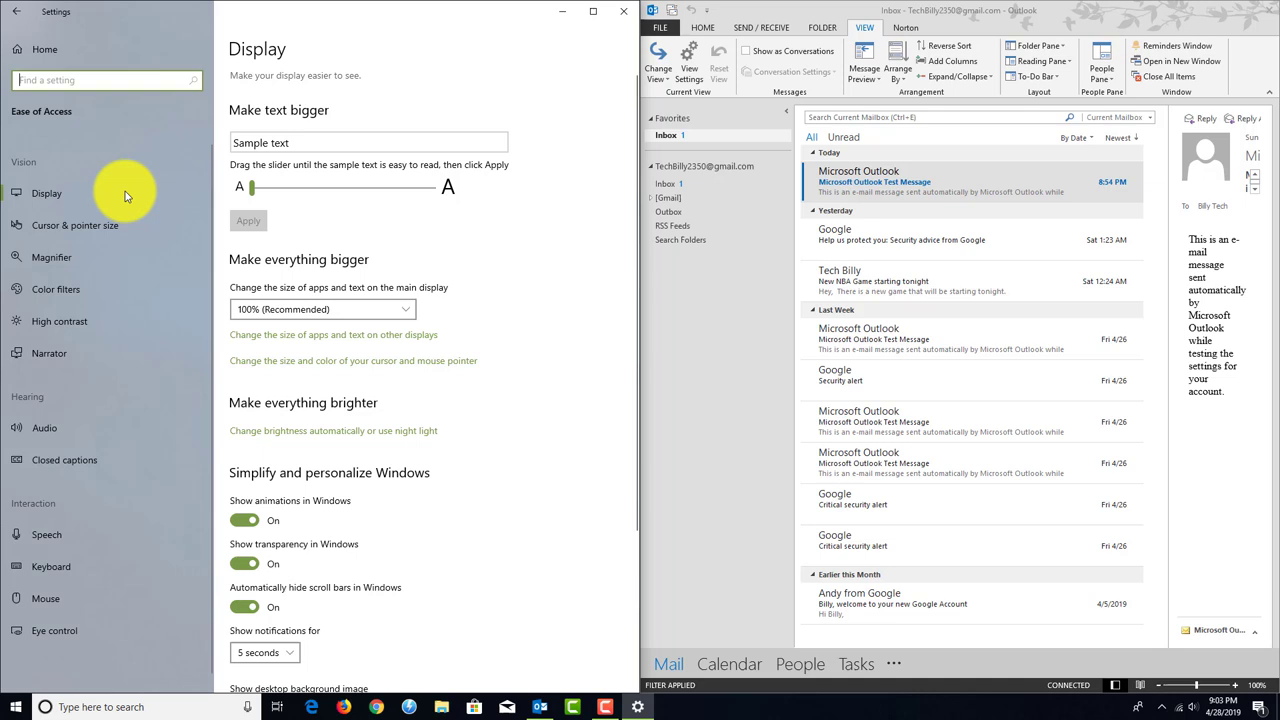
{"action": "left_click", "coordinate": [34, 190]}
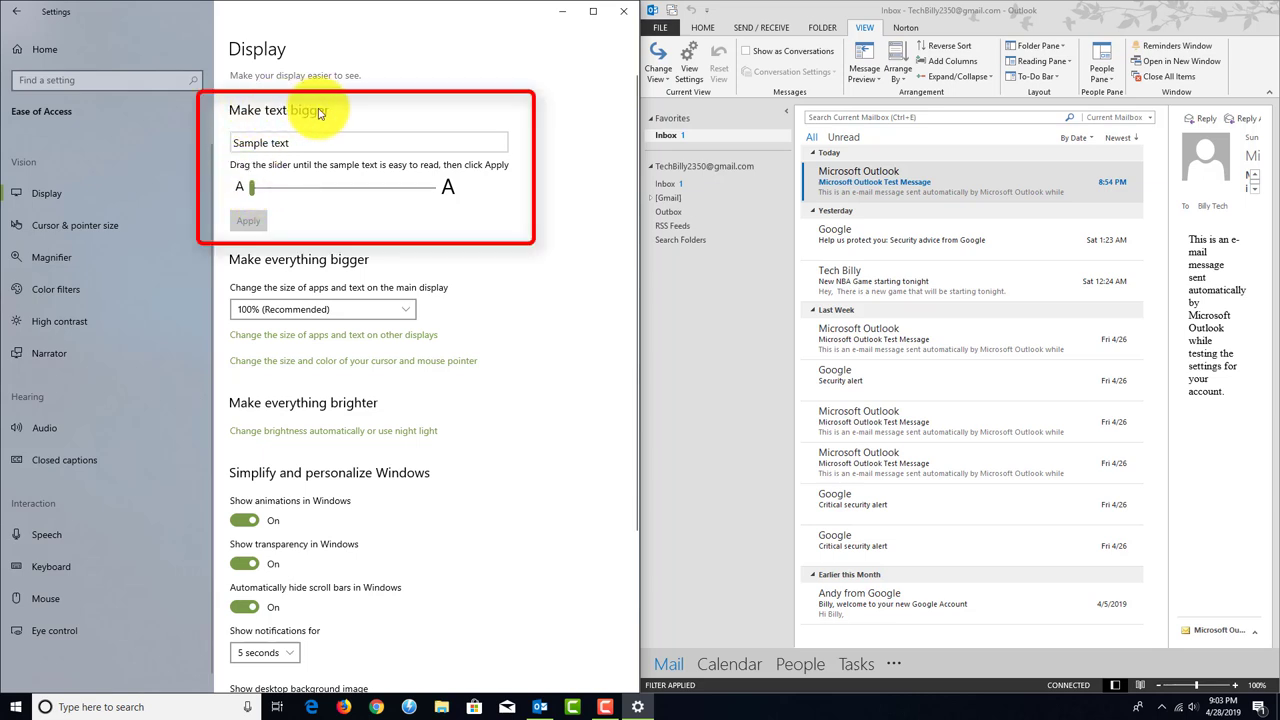
Step: Drag the Make text bigger slider up to about 126%
{"action": "left_click_drag", "start_coordinate": [253, 193], "coordinate": [287, 193]}
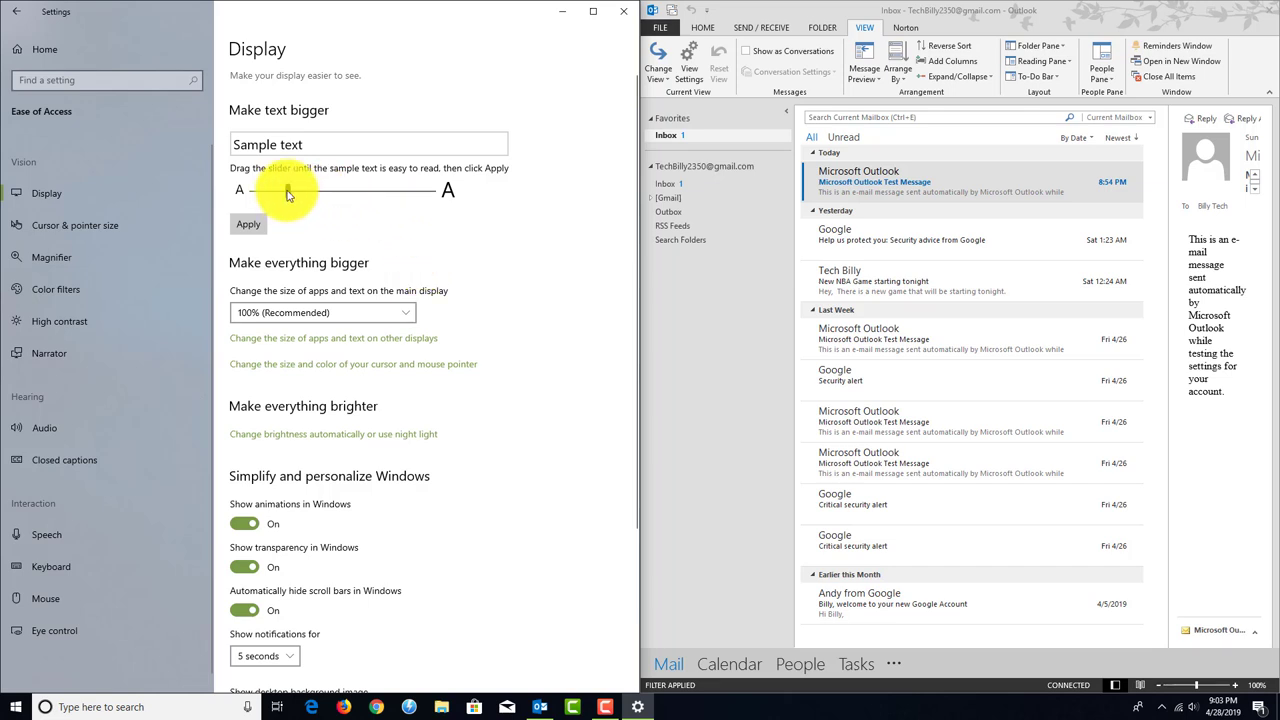
{"action": "mouse_move", "coordinate": [287, 194]}
{"action": "left_mouse_down"}
{"action": "mouse_move", "coordinate": [436, 212]}
{"action": "mouse_move", "coordinate": [289, 208]}
{"action": "left_mouse_up"}
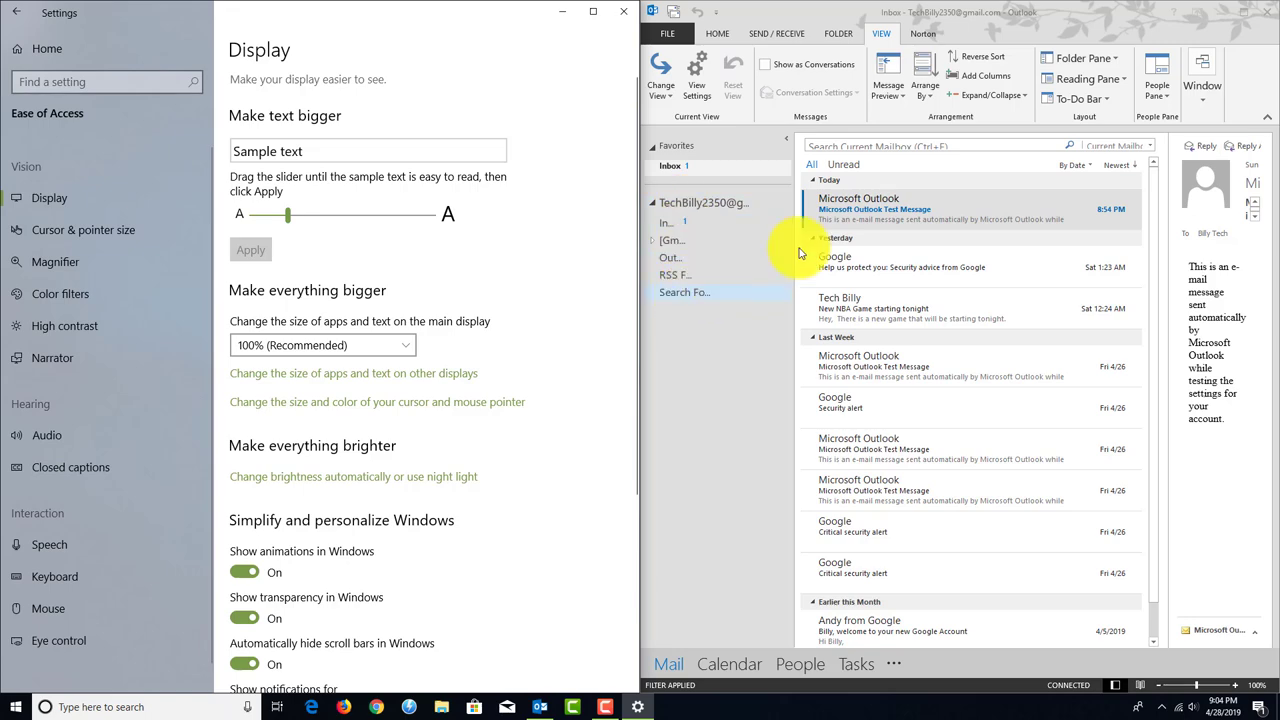
Step: Restart Outlook, snap it to the right half, and snap Settings to the left half
{"action": "left_click", "coordinate": [1252, 10]}
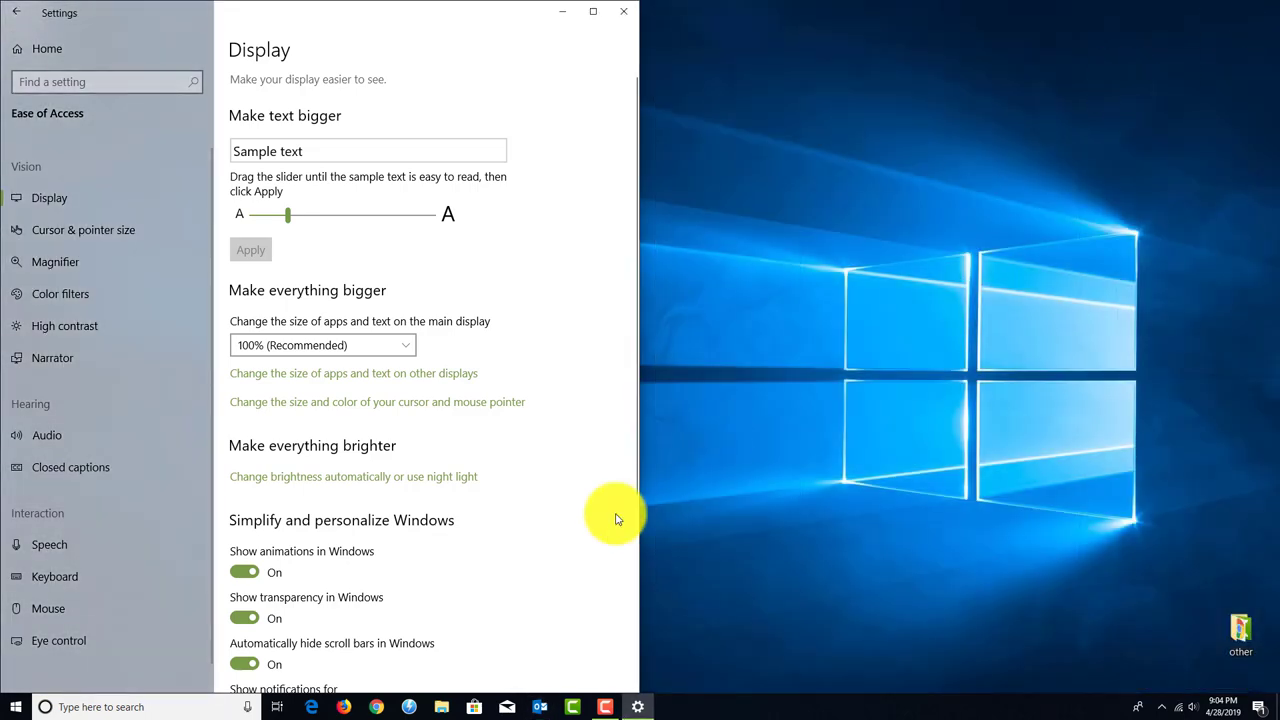
{"action": "left_click", "coordinate": [541, 707]}
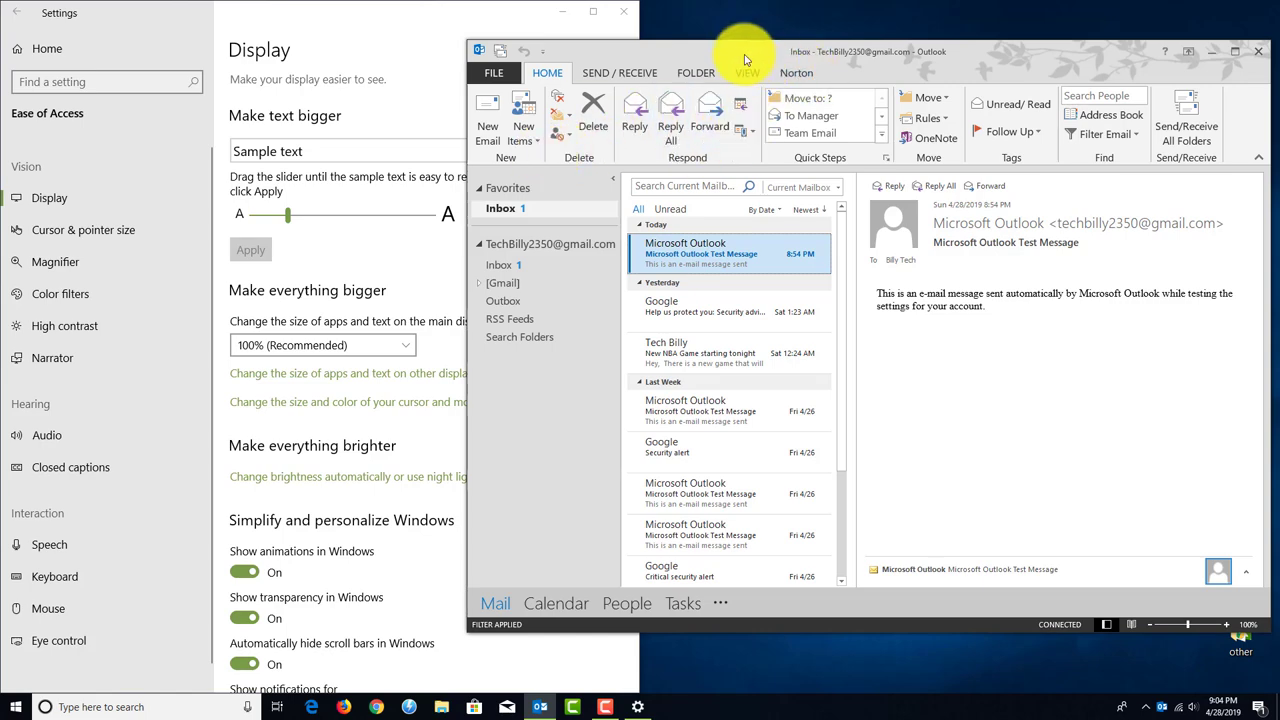
{"action": "left_click_drag", "start_coordinate": [737, 57], "coordinate": [1279, 60]}
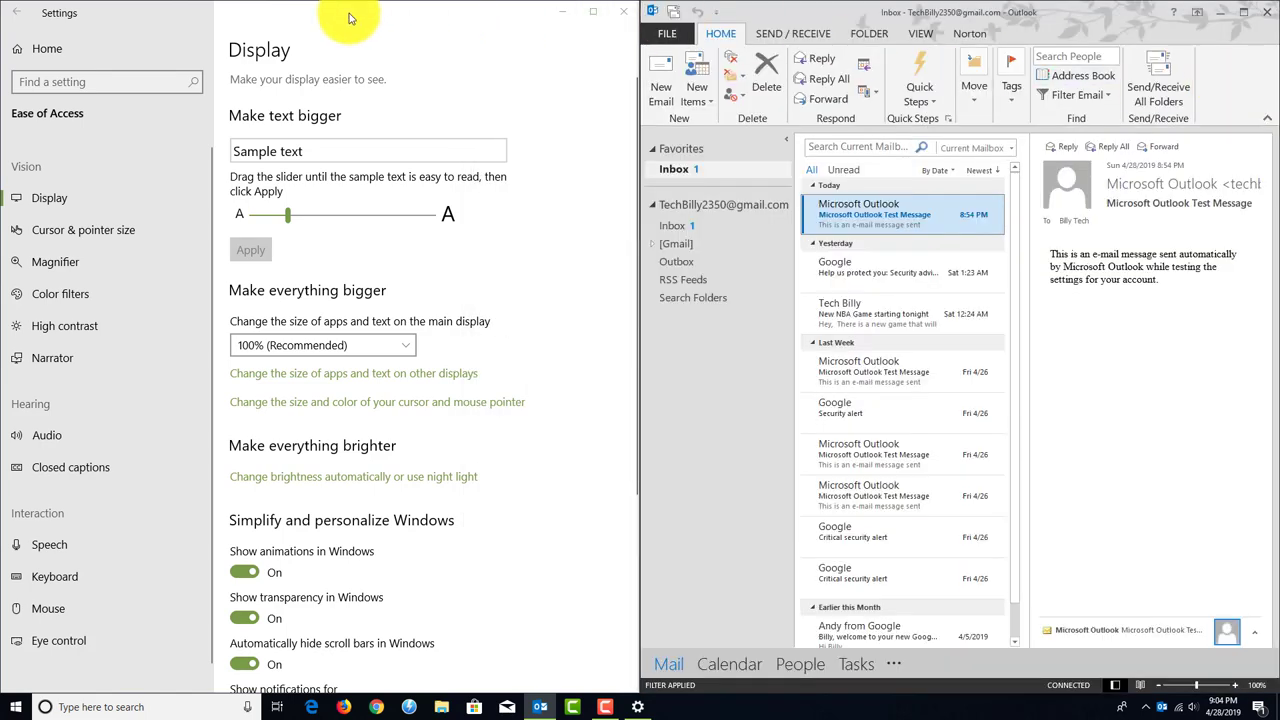
{"action": "left_click_drag", "start_coordinate": [351, 17], "coordinate": [558, 172]}
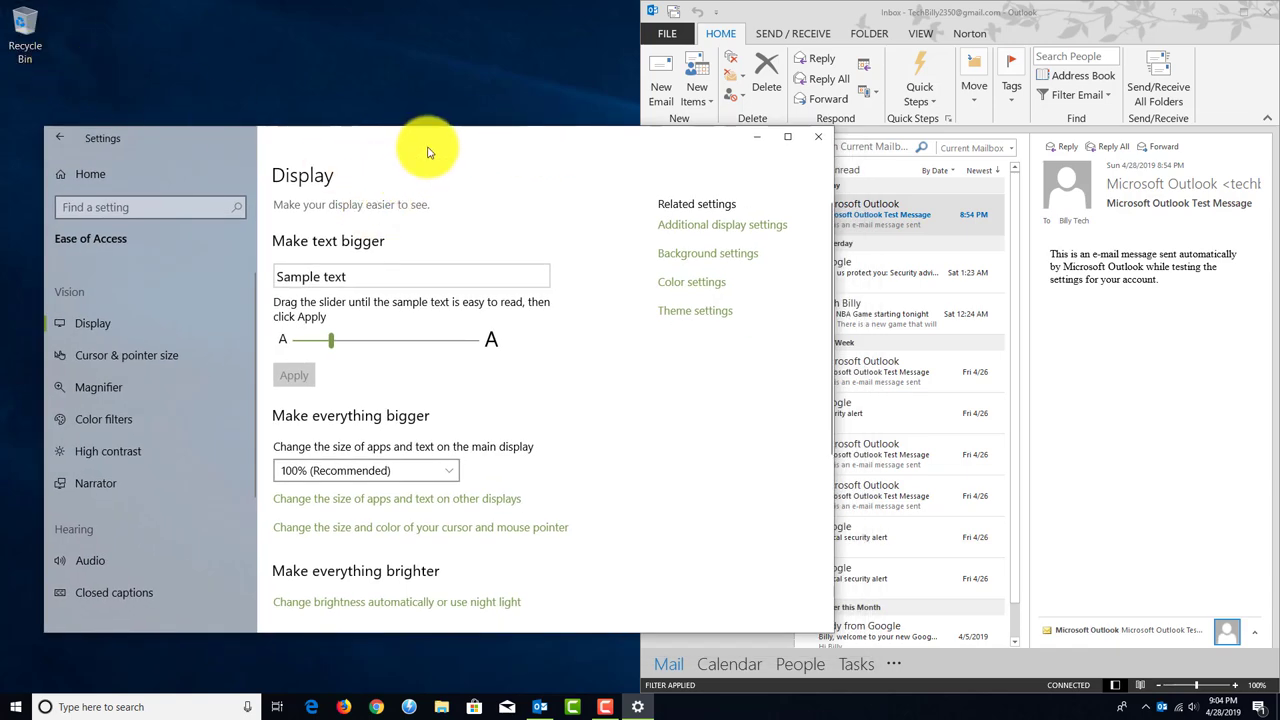
{"action": "left_click_drag", "start_coordinate": [430, 150], "coordinate": [10, 150]}
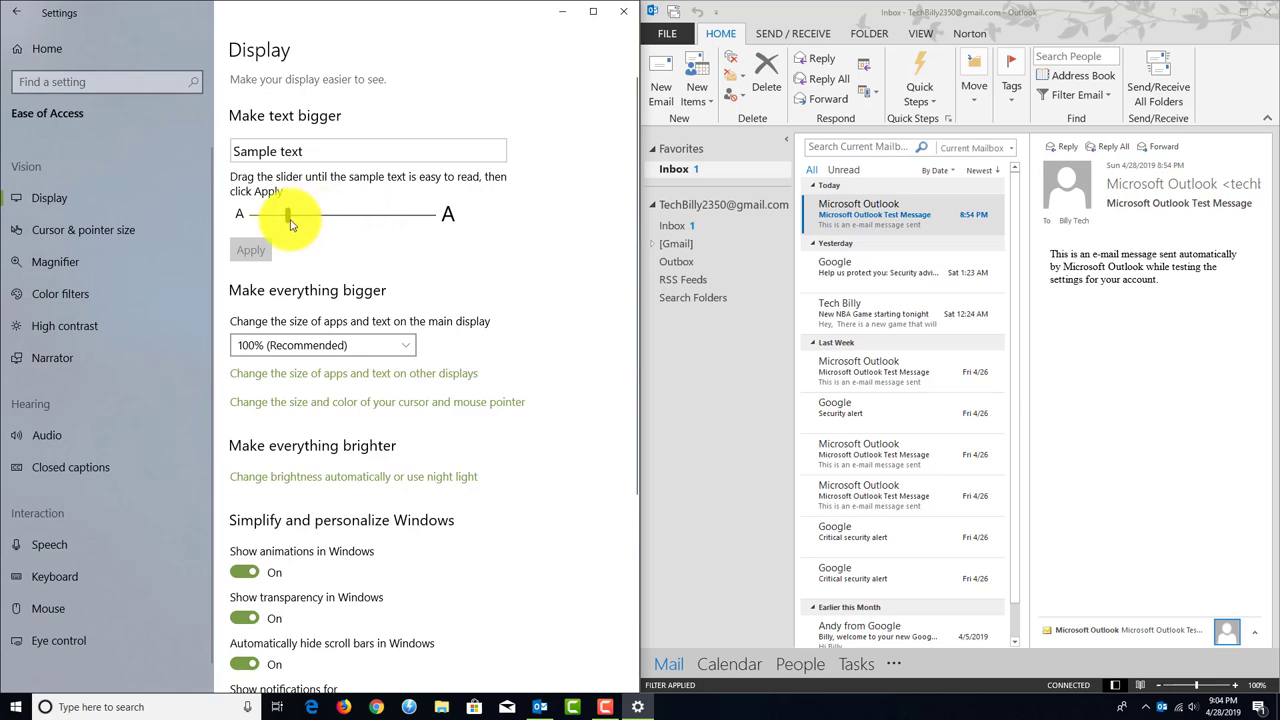
Step: Reset the text size to its 100% default, restart Outlook, and snap it right
{"action": "left_click_drag", "start_coordinate": [288, 220], "coordinate": [252, 212]}
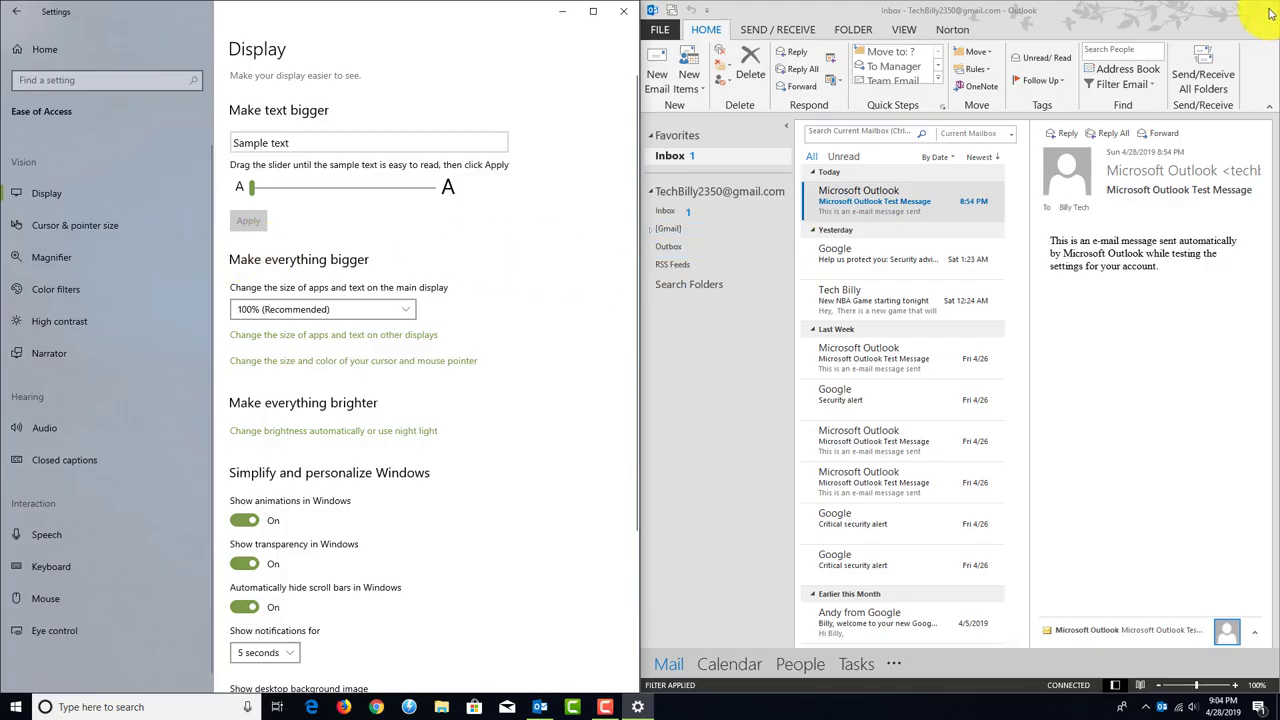
{"action": "left_click", "coordinate": [1271, 13]}
{"action": "left_click", "coordinate": [540, 708]}
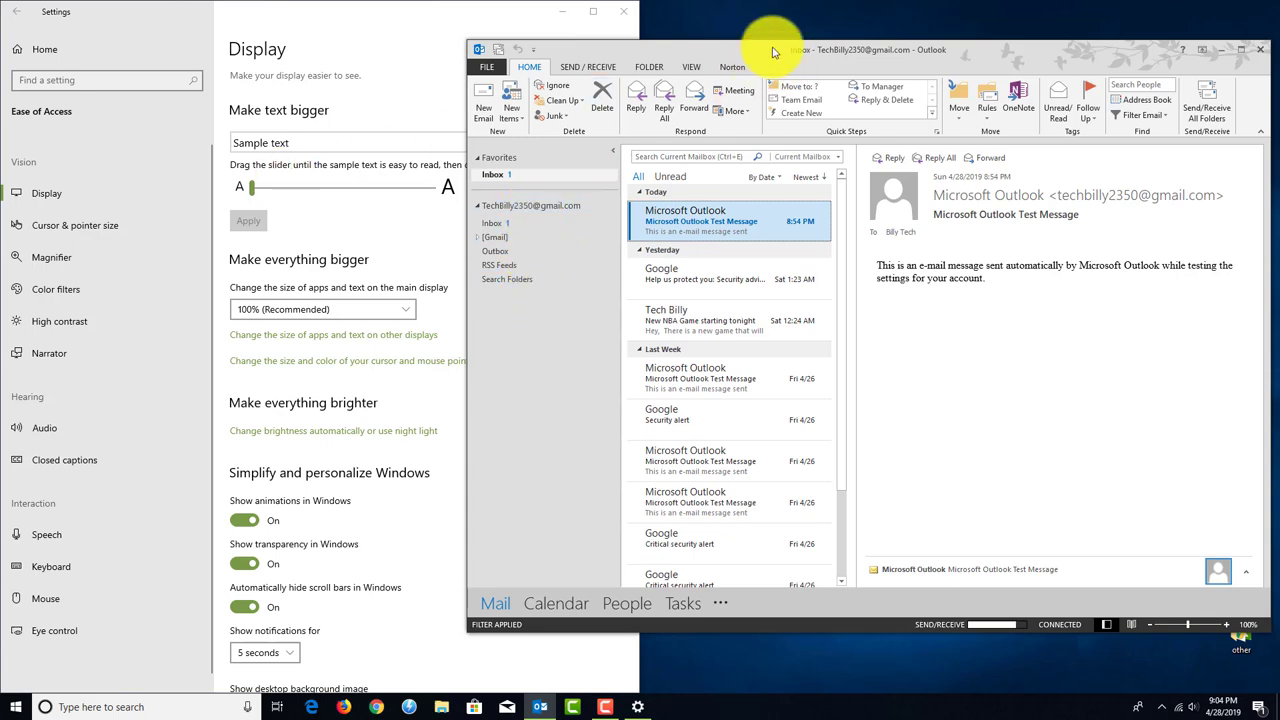
{"action": "left_click_drag", "start_coordinate": [773, 52], "coordinate": [1279, 30]}
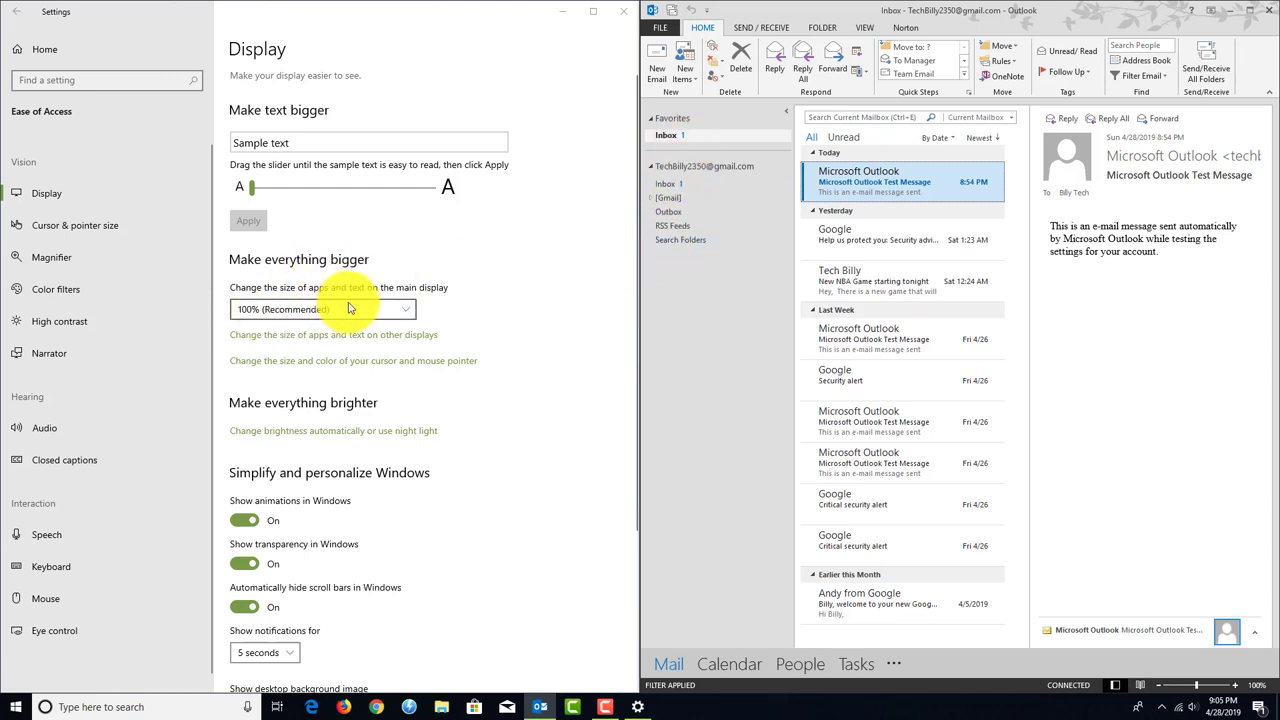
Step: Set the display scale to 125% and select Outlook's Inbox to compare folder text
{"action": "left_click", "coordinate": [404, 310]}
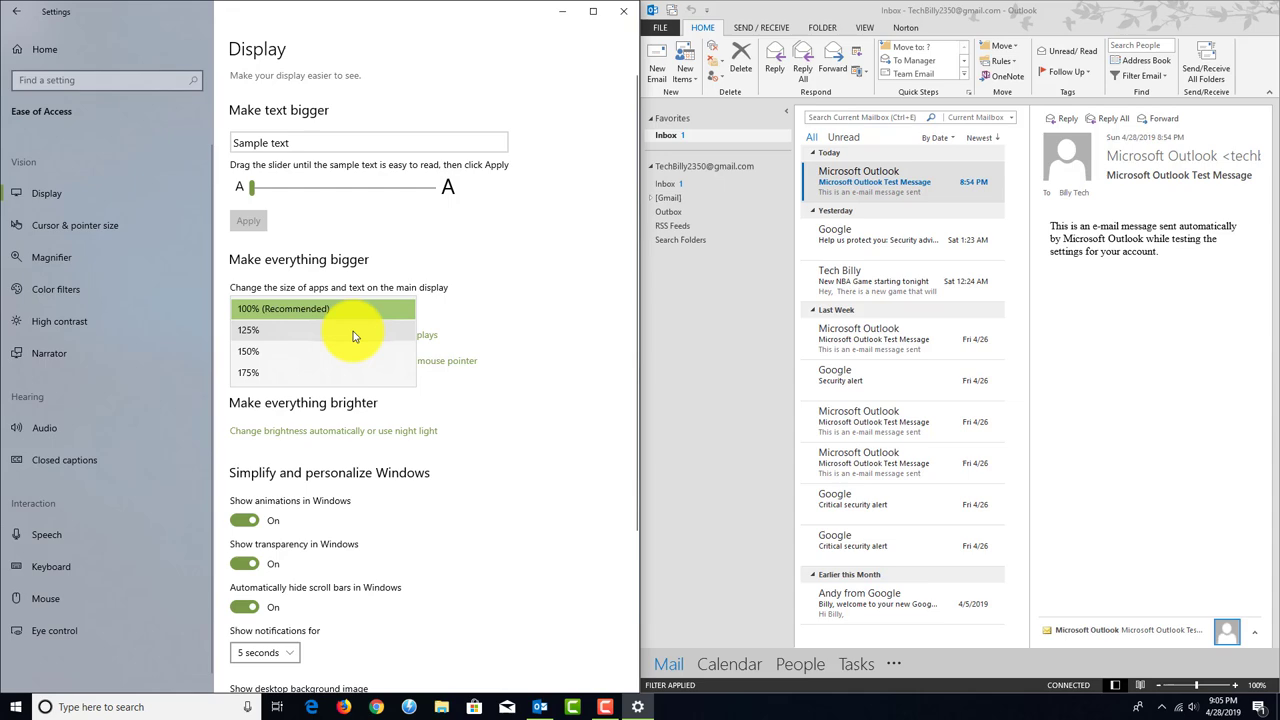
{"action": "left_click", "coordinate": [275, 337]}
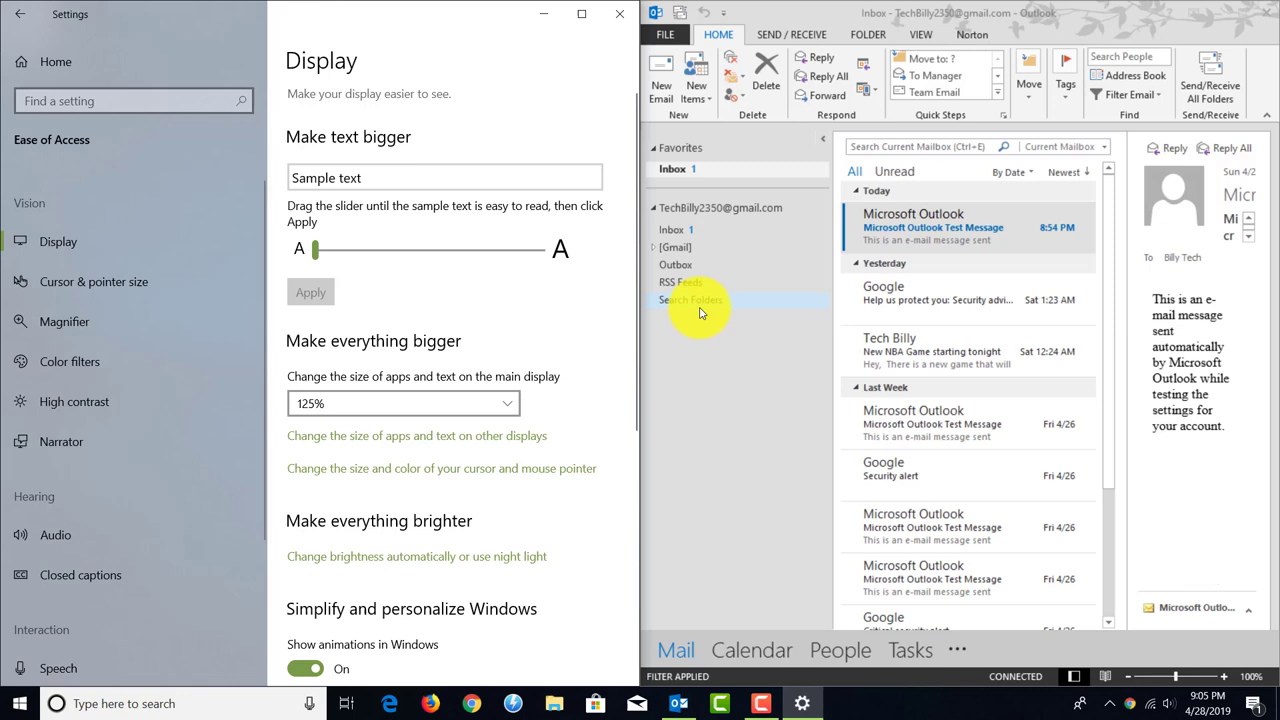
{"action": "left_click", "coordinate": [686, 232]}
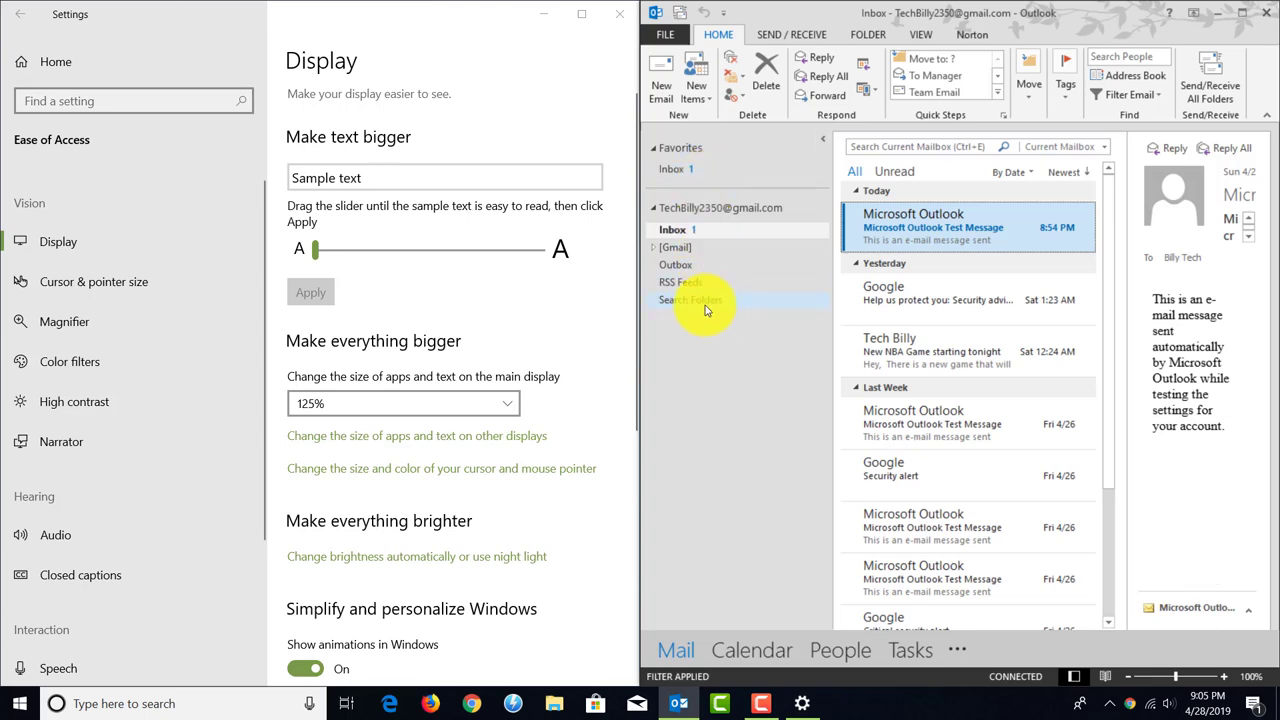
Step: Switch the display scale to 100%, then back to 125%
{"action": "left_click", "coordinate": [500, 402]}
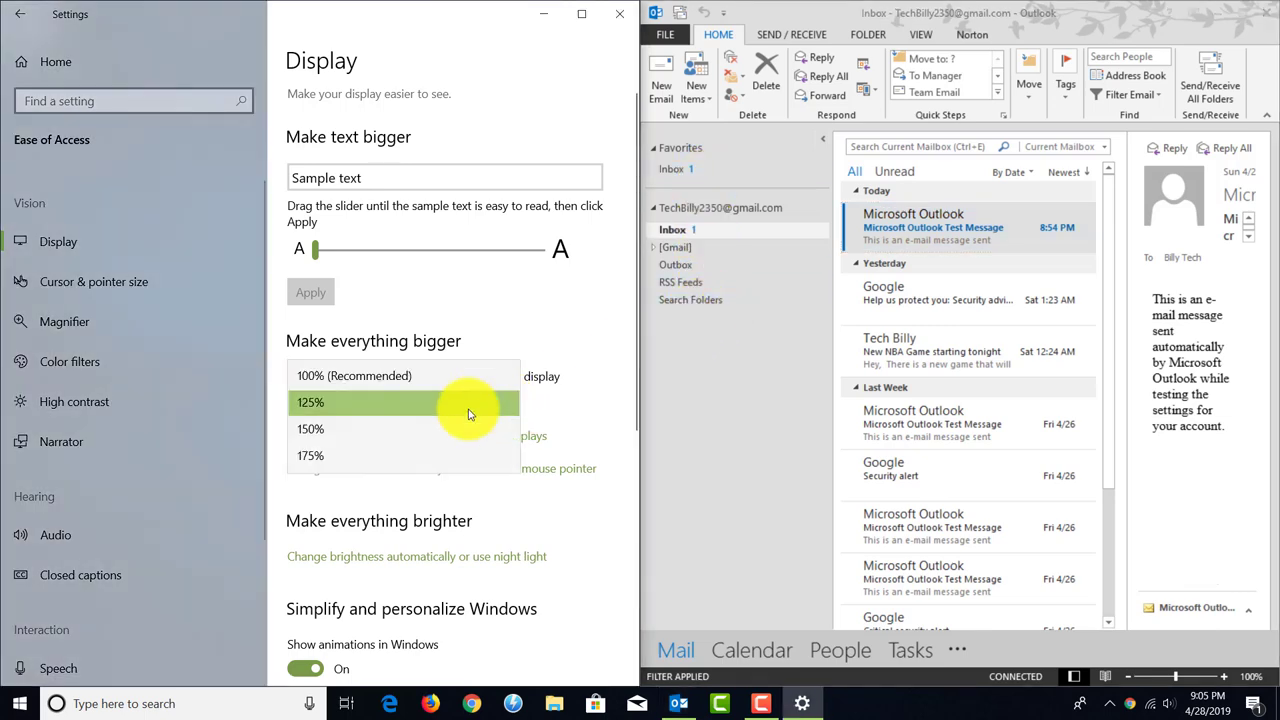
{"action": "left_click", "coordinate": [338, 383]}
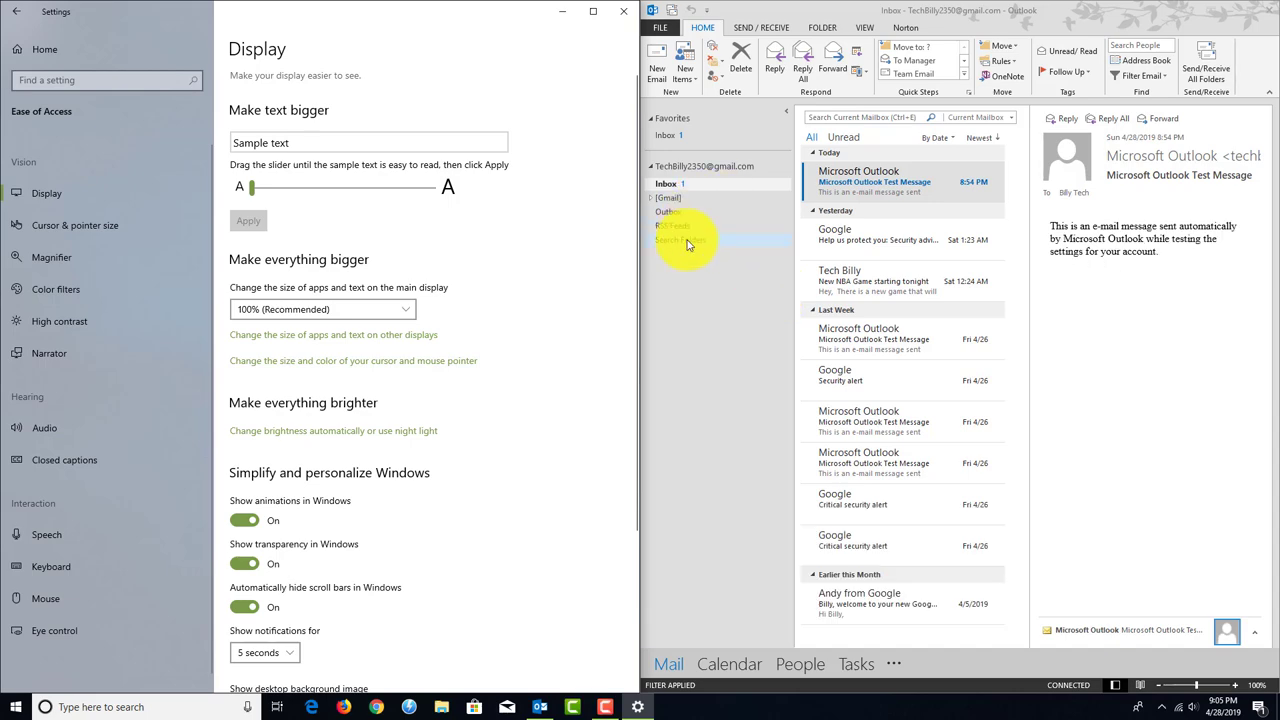
{"action": "left_click", "coordinate": [407, 312]}
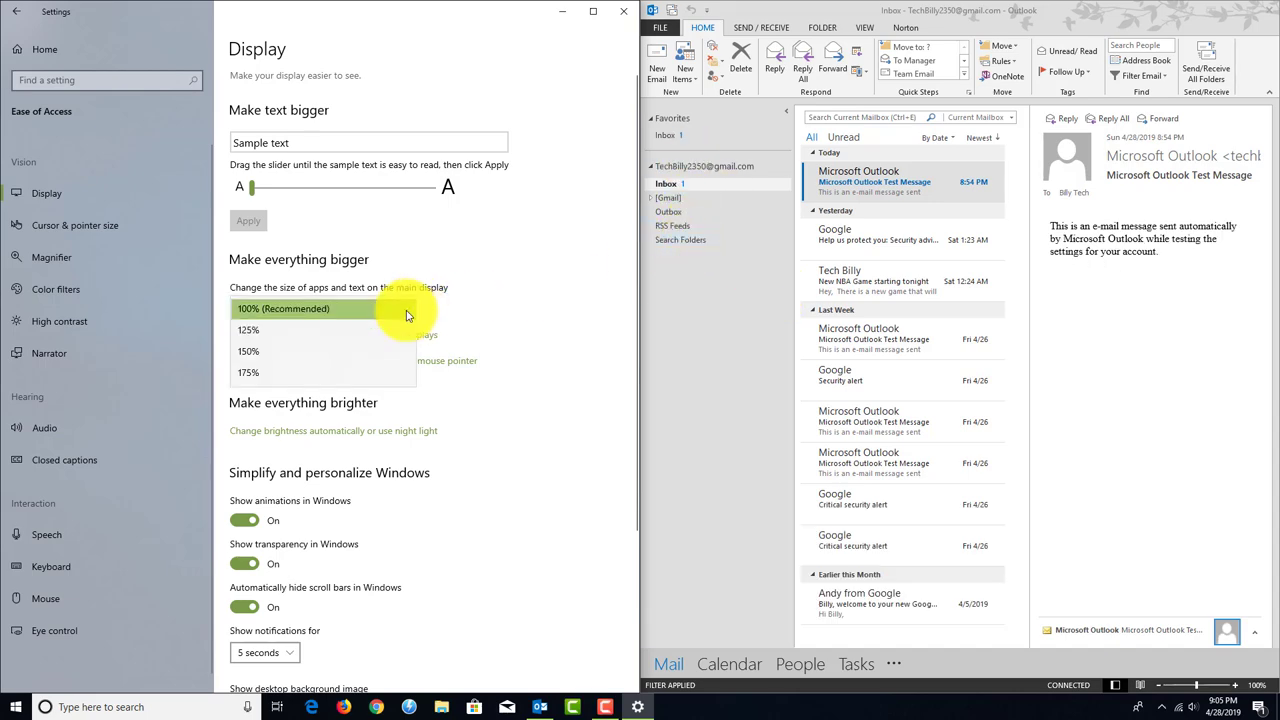
{"action": "left_click", "coordinate": [355, 333]}
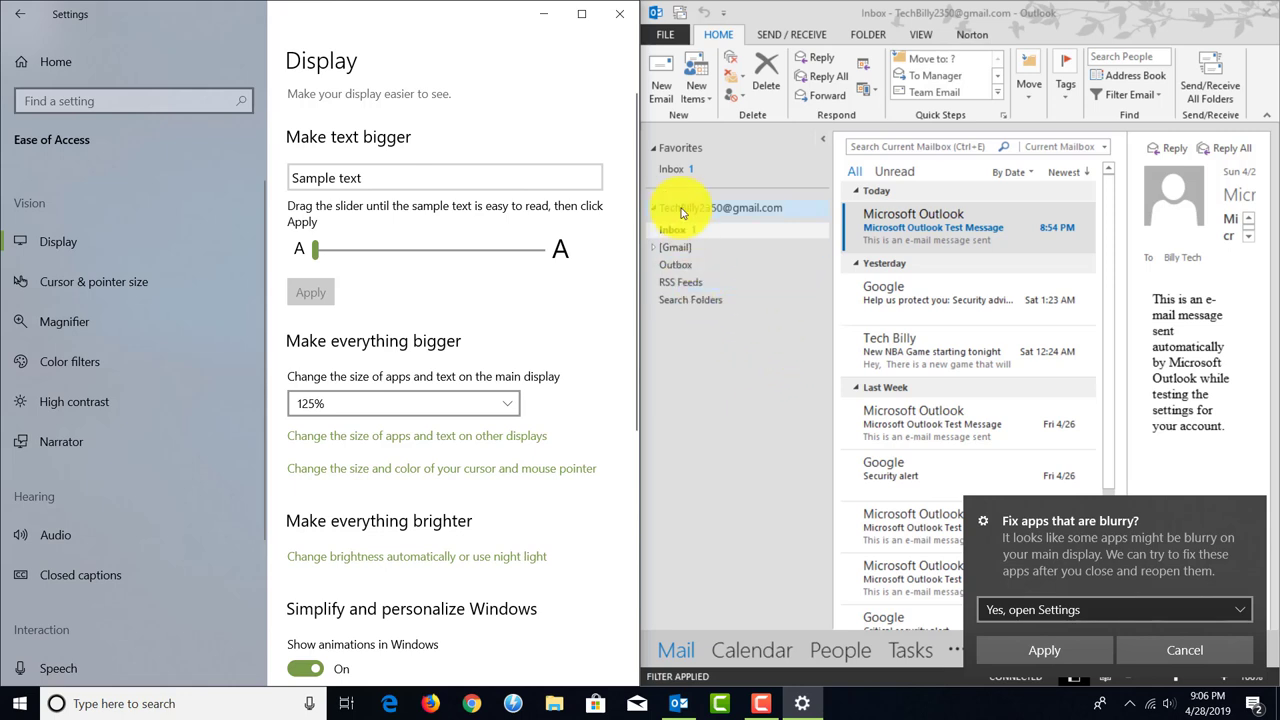
Step: Set display scale to 100%, apply text size near 125%, and restart Outlook
{"action": "left_click", "coordinate": [457, 402]}
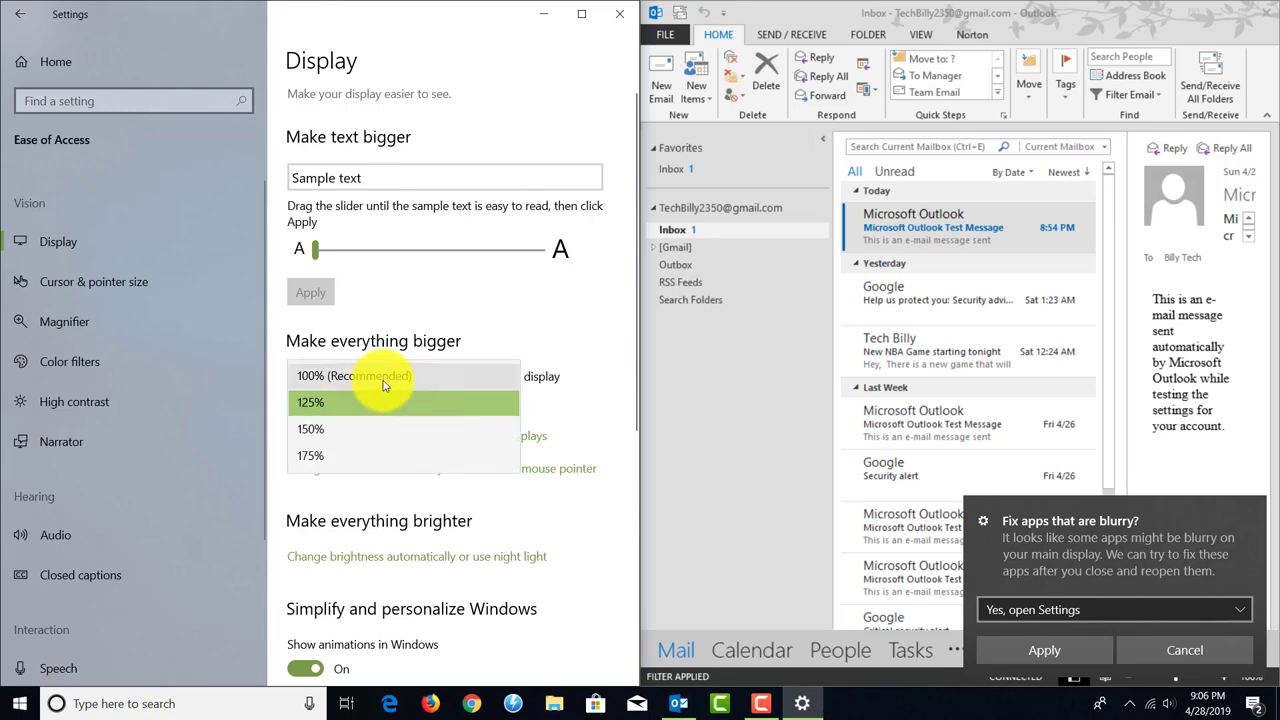
{"action": "left_click", "coordinate": [384, 385]}
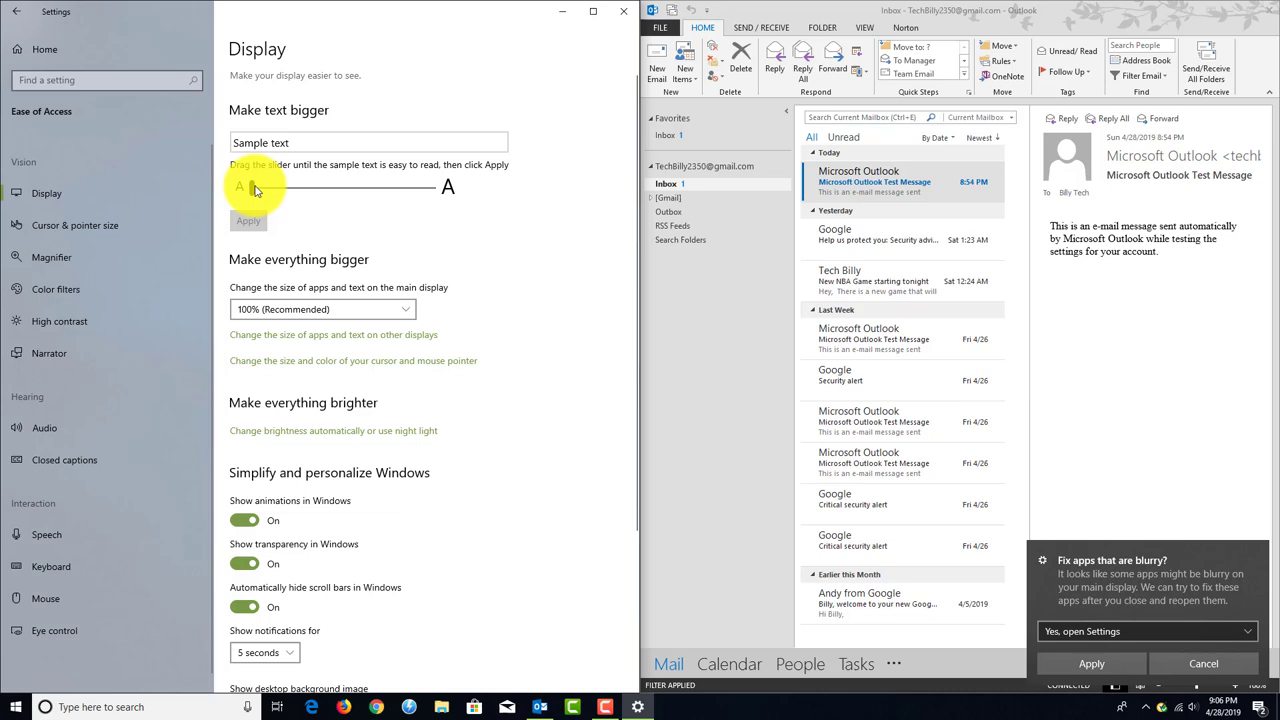
{"action": "left_click_drag", "start_coordinate": [253, 187], "coordinate": [288, 191]}
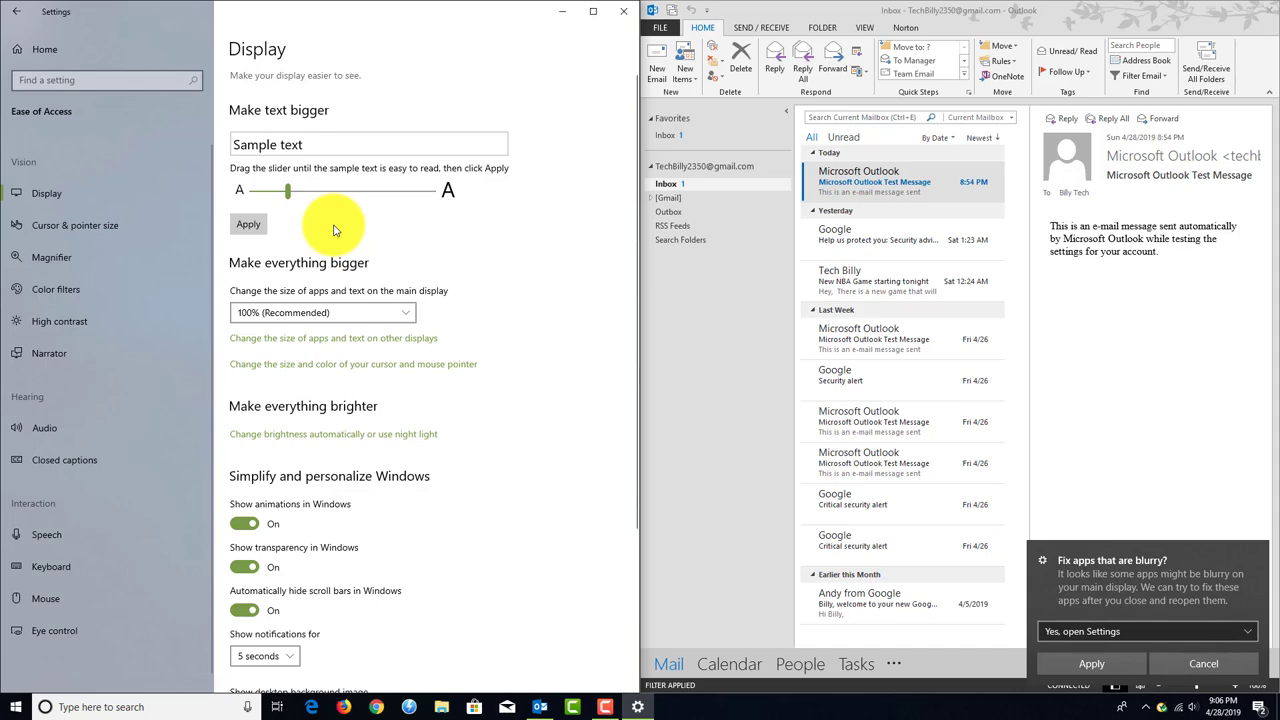
{"action": "left_click", "coordinate": [249, 225]}
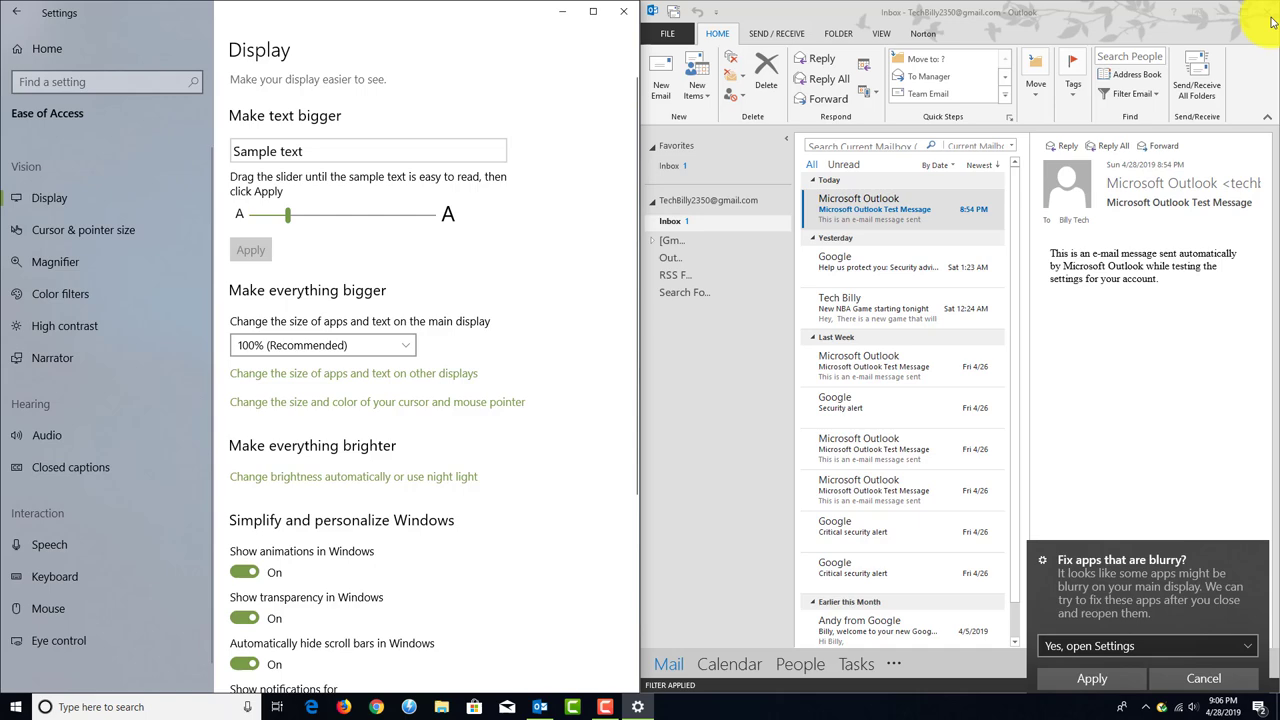
{"action": "left_click", "coordinate": [1268, 12]}
{"action": "left_click", "coordinate": [540, 707]}
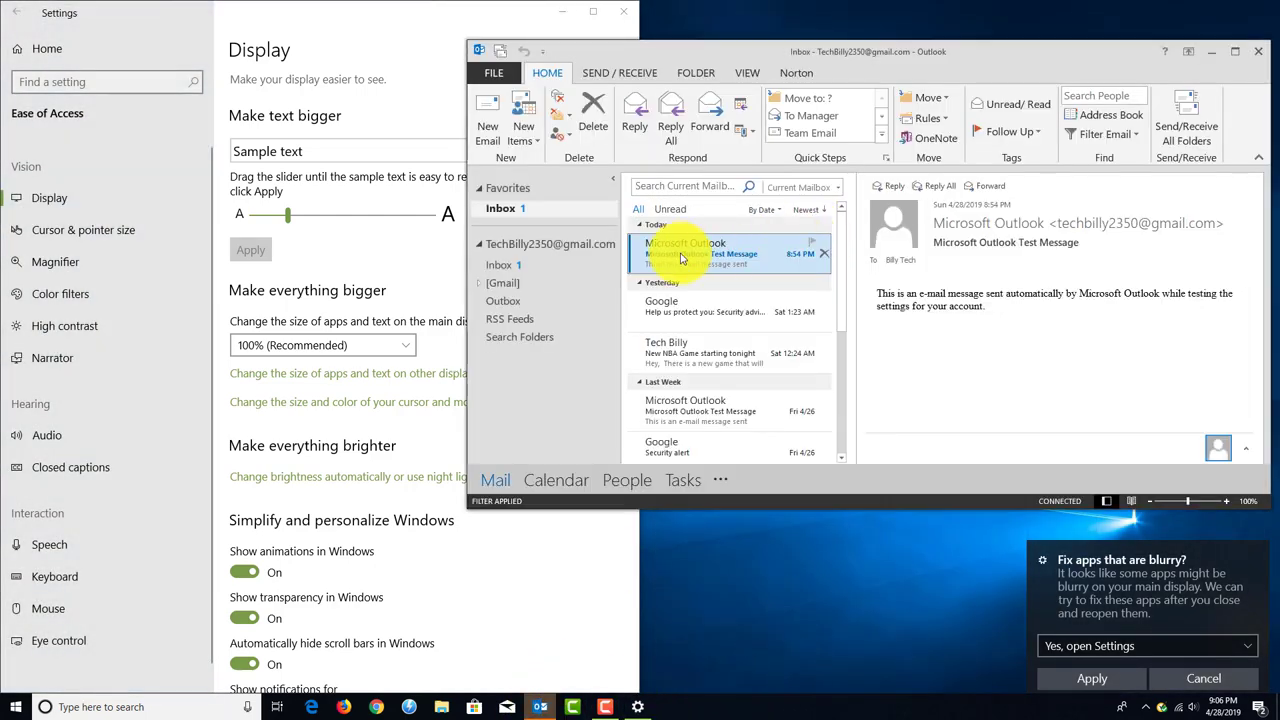
Step: Browse Outlook's Inbox, Outbox and RSS Feeds folders, then snap Outlook to the right half
{"action": "left_click", "coordinate": [524, 268]}
{"action": "left_click", "coordinate": [512, 301]}
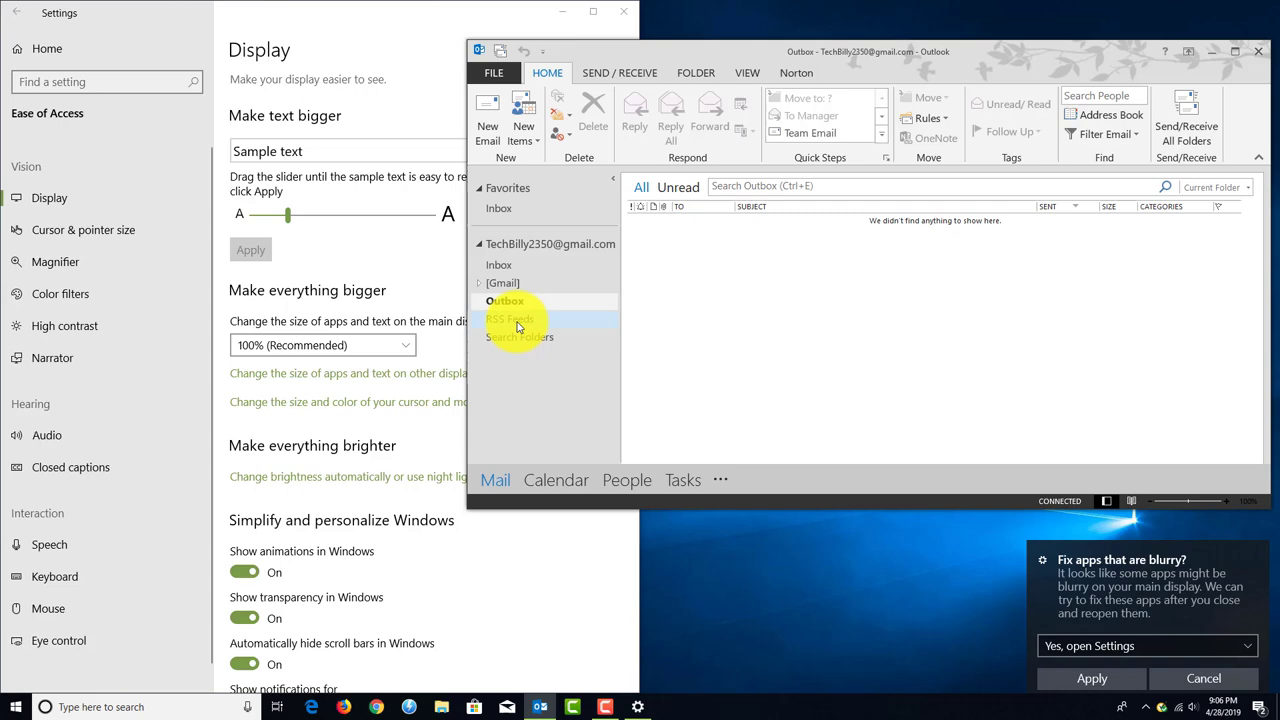
{"action": "left_click", "coordinate": [517, 324]}
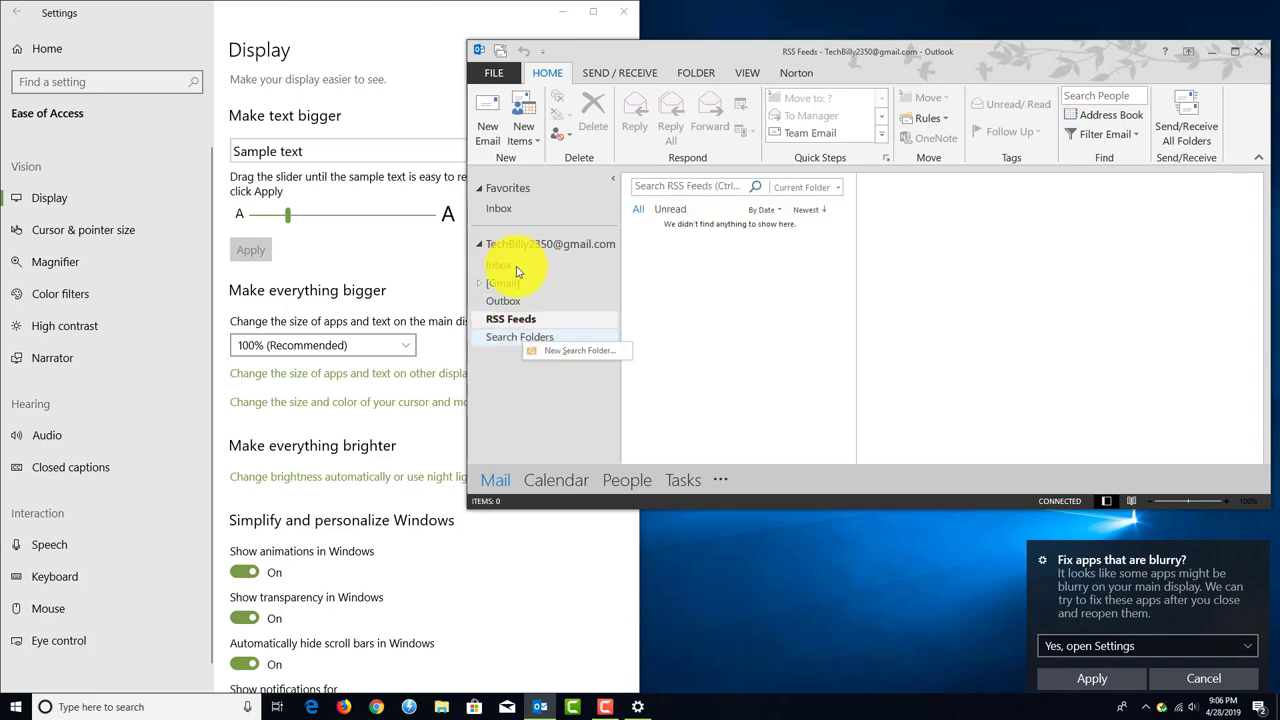
{"action": "left_click_drag", "start_coordinate": [737, 55], "coordinate": [1264, 80]}
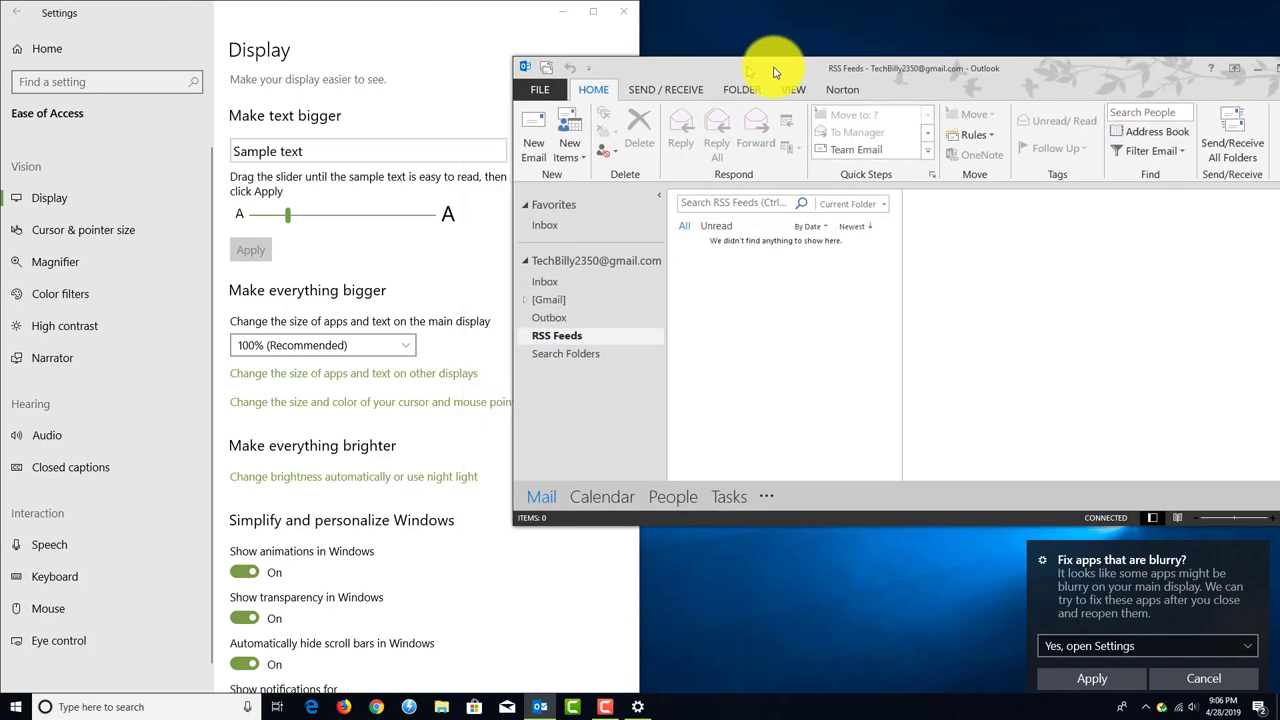